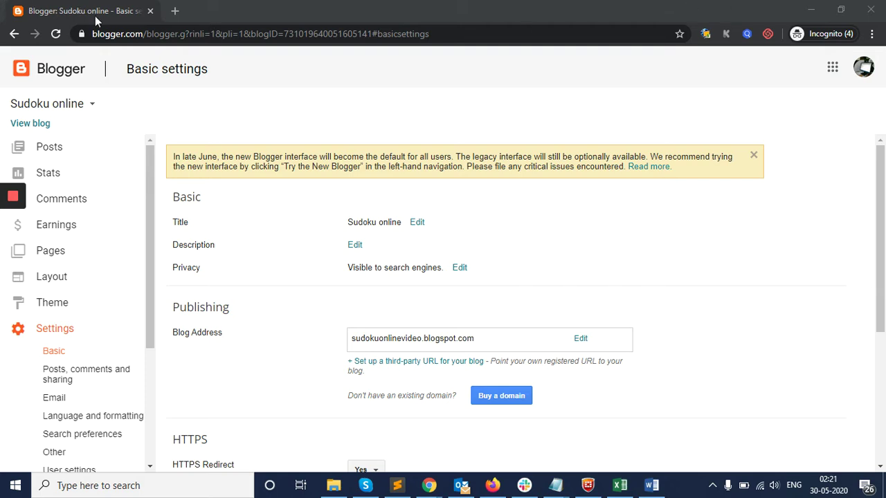
# - Start creating a new blog and title it "My name blog"
pyautogui.moveTo(143, 34); pyautogui.dragTo(93, 34)
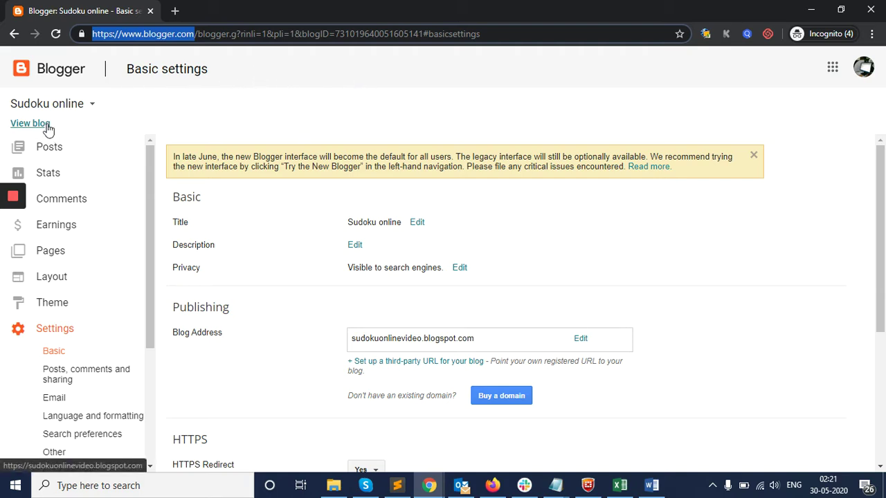
pyautogui.click(72, 106)
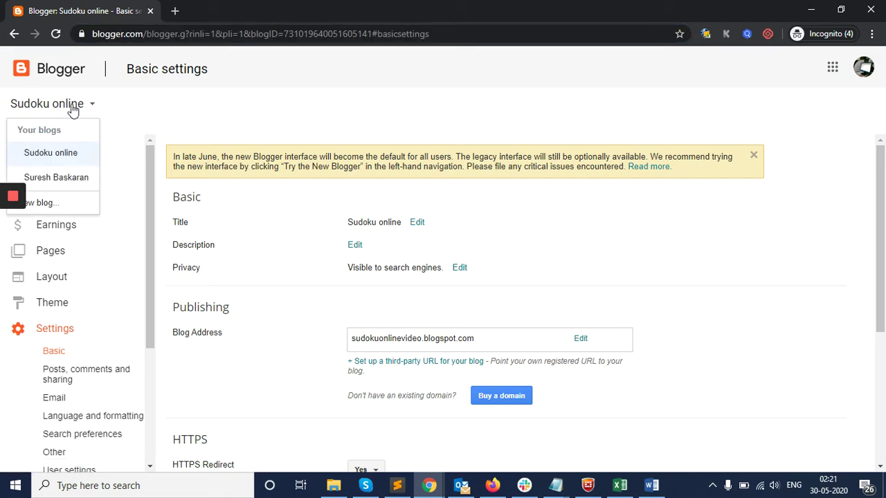
pyautogui.click(56, 204)
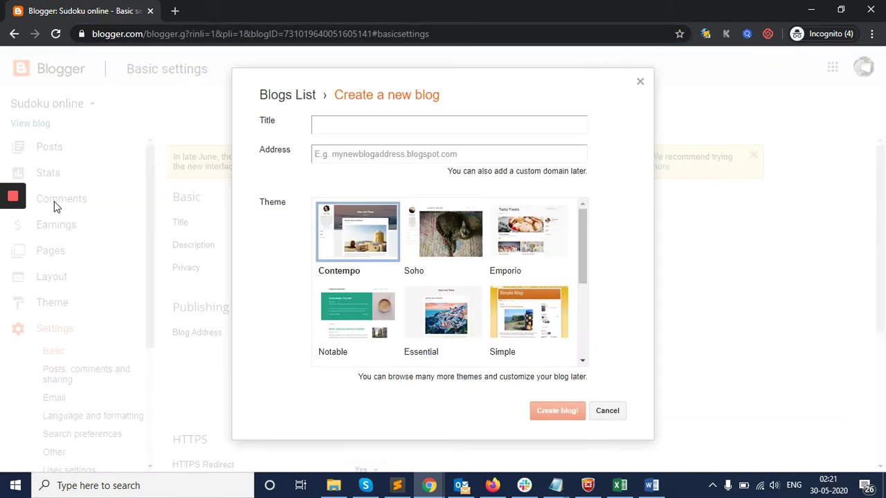
pyautogui.click(388, 125)
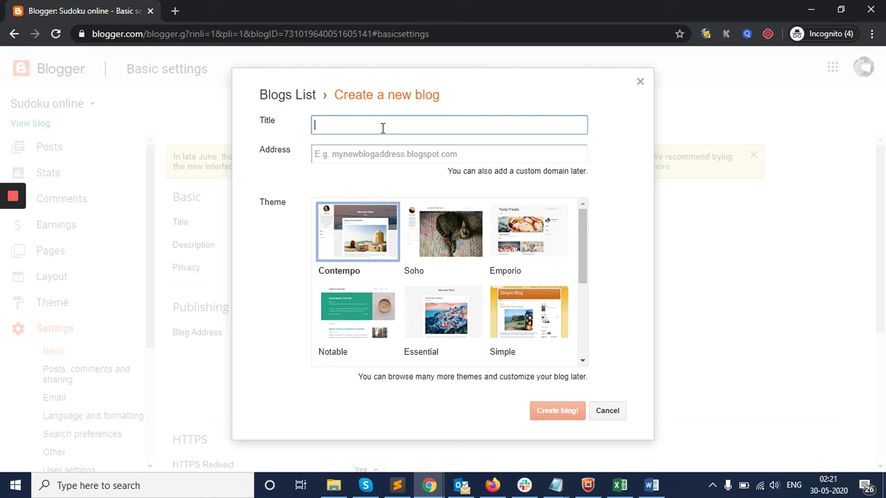
pyautogui.write('SOme name blog')
pyautogui.hotkey('ctrl', 'a')
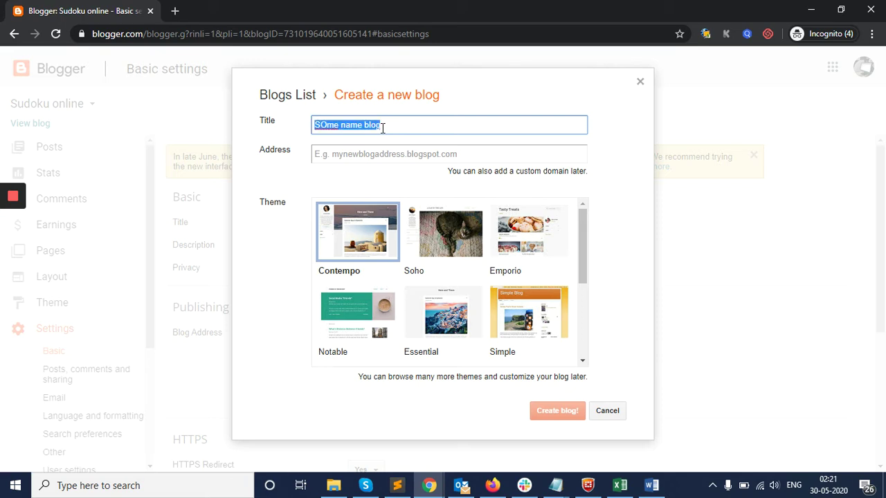
pyautogui.write('My name blo')
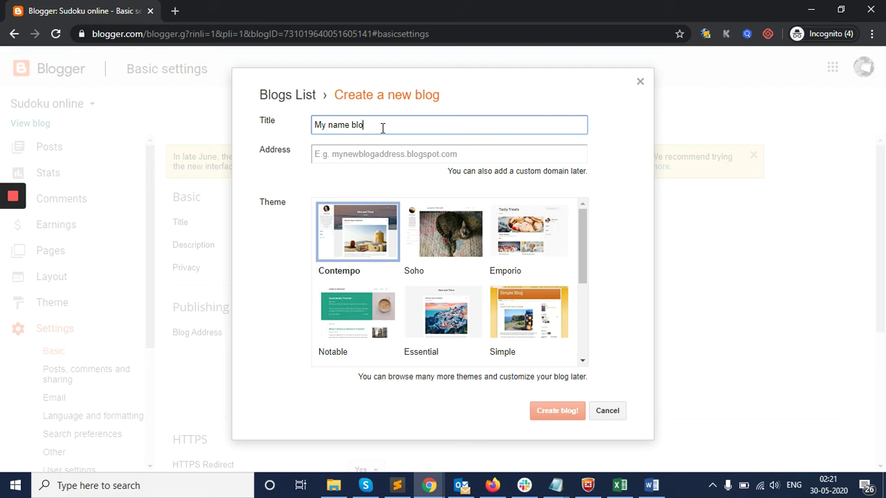
pyautogui.press('Tab')
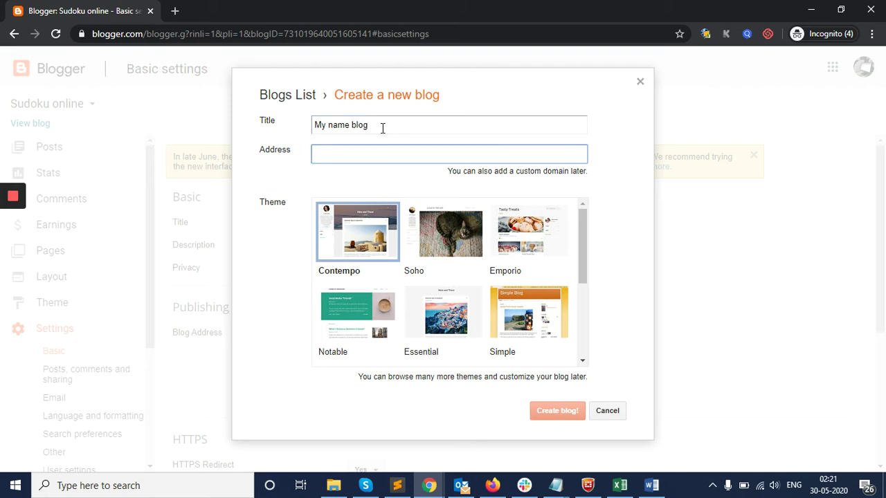
# - Set the new blog's address to itworksblogssamples.blogspot.com
pyautogui.write('itworksblo')
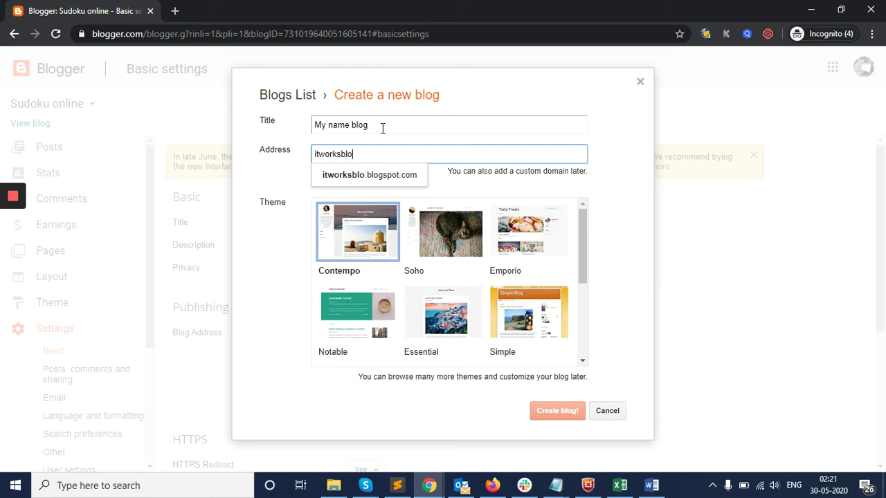
pyautogui.write('gssa')
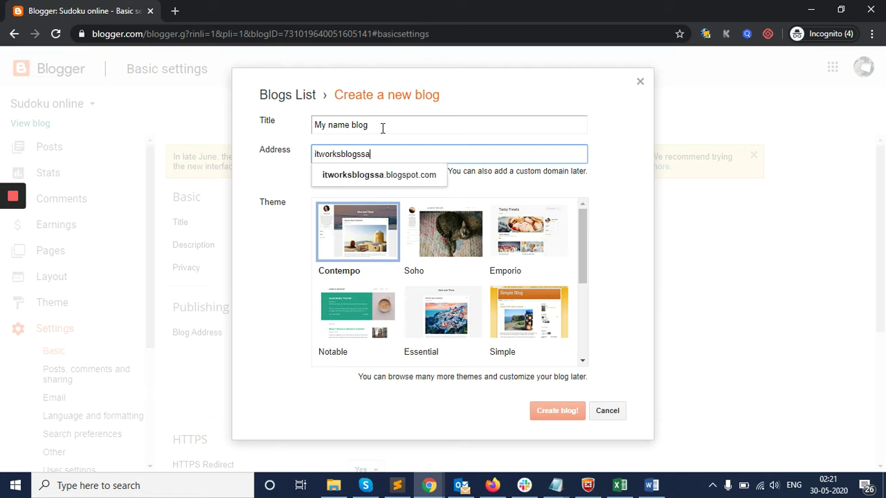
pyautogui.write('mple')
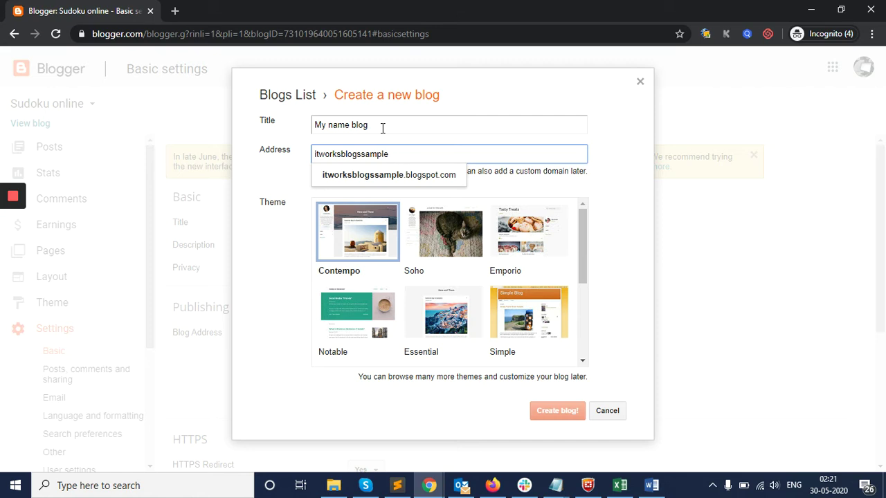
pyautogui.write('s')
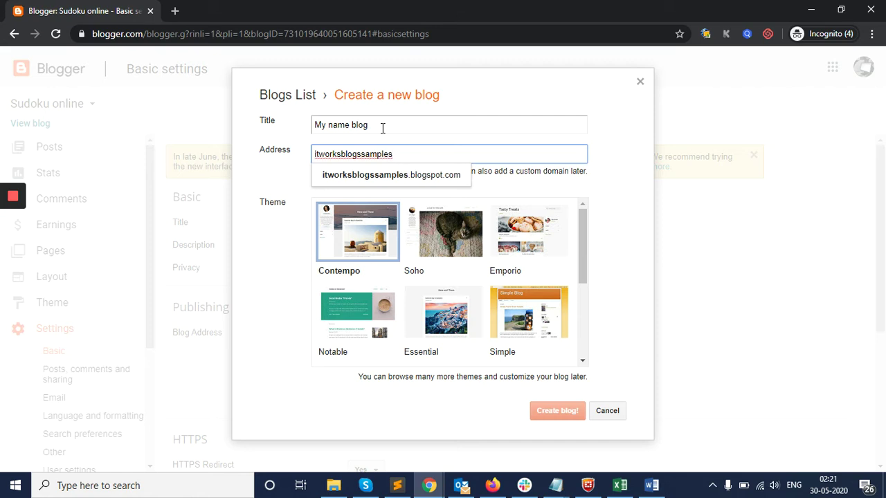
pyautogui.click(445, 178)
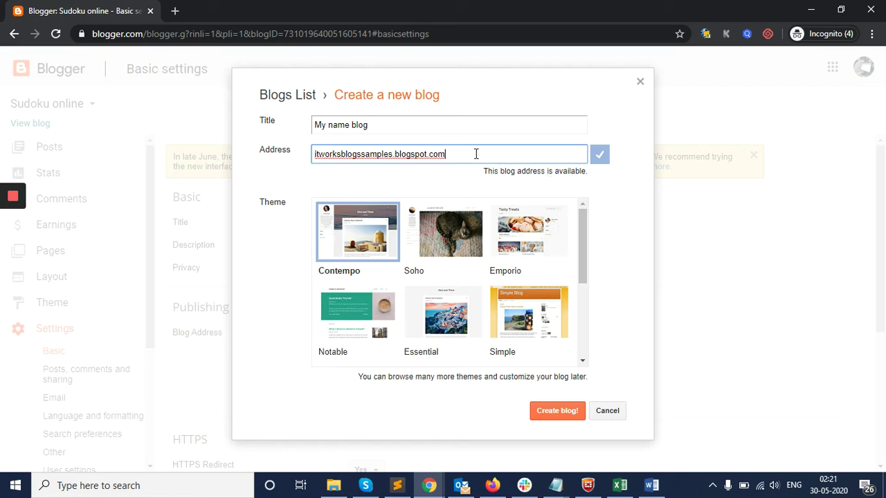
# - Choose the Emporio theme for the new blog and cancel the blog creation
pyautogui.click(460, 257)
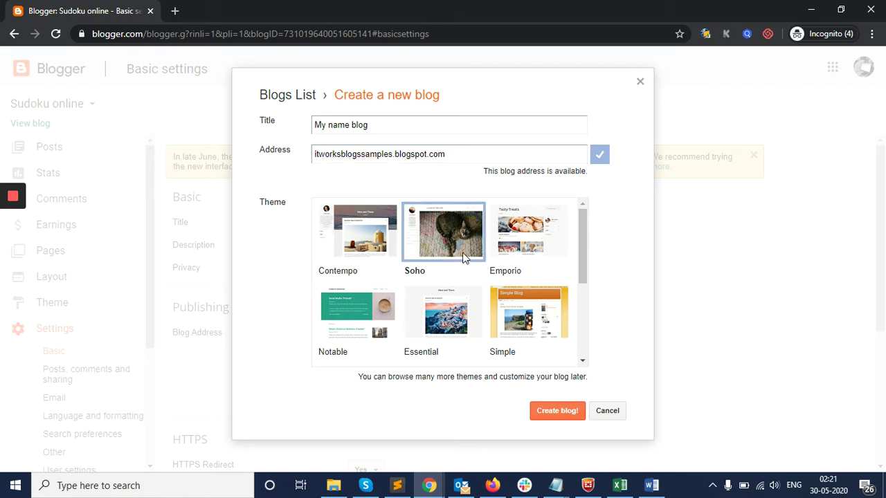
pyautogui.click(509, 269)
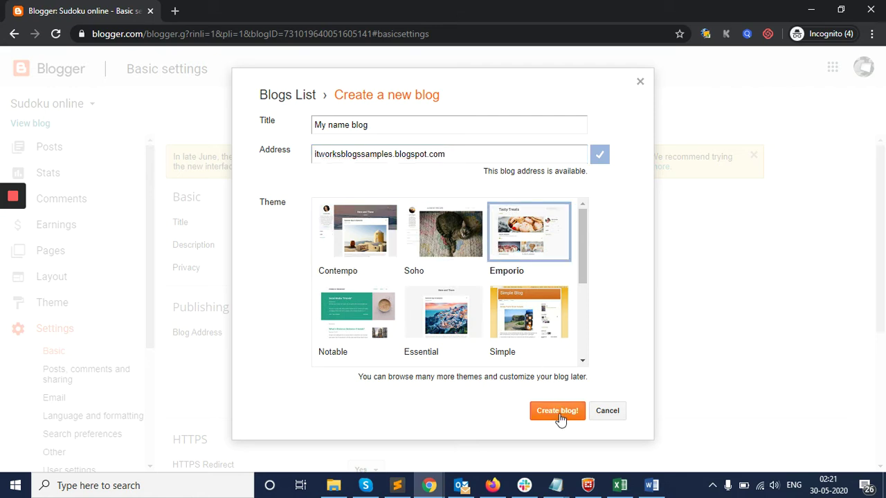
pyautogui.click(594, 413)
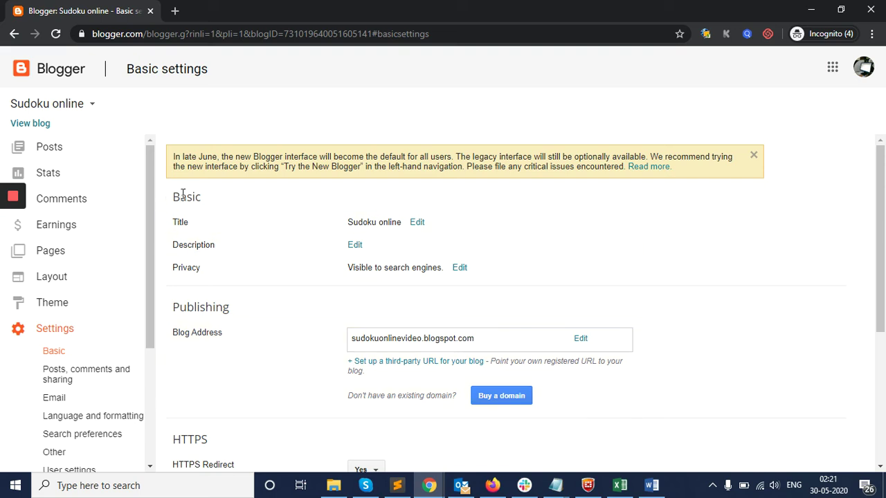
# - Create a new post in the Sudoku online blog with the text "basic text here" and make "here" bold
pyautogui.click(65, 153)
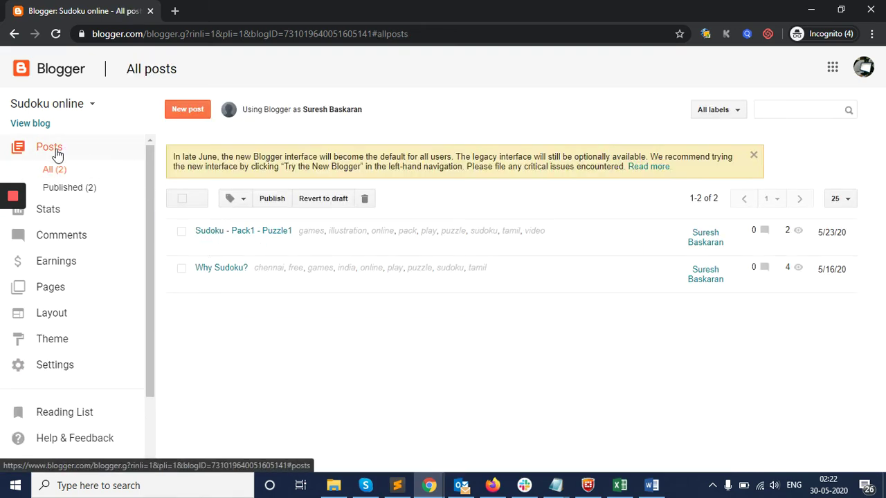
pyautogui.click(187, 109)
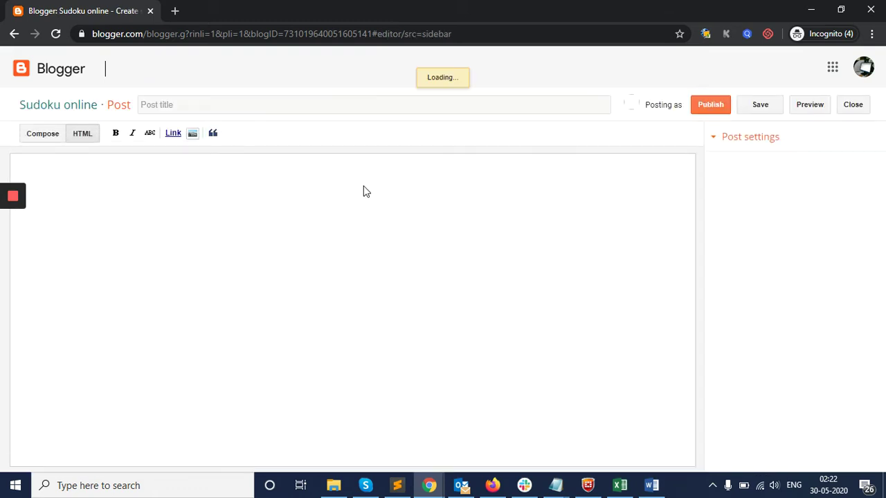
pyautogui.click(204, 105)
pyautogui.click(187, 200)
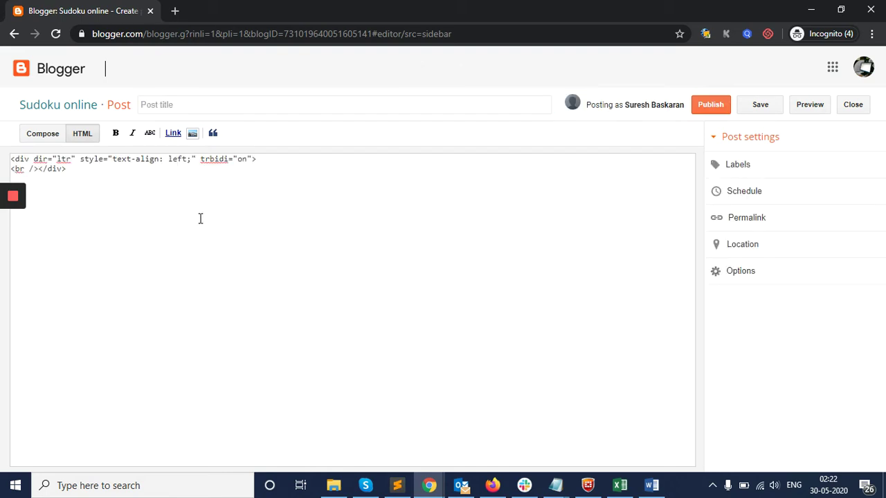
pyautogui.write('text here')
pyautogui.doubleClick(72, 191)
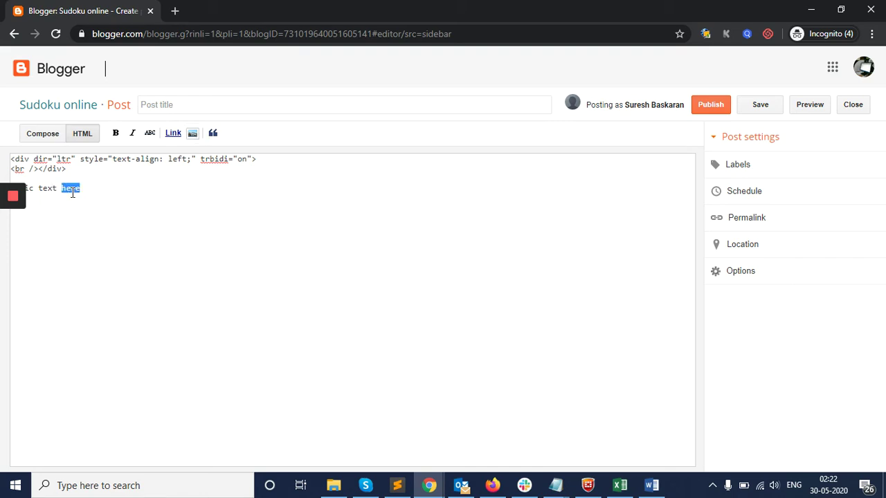
pyautogui.click(116, 133)
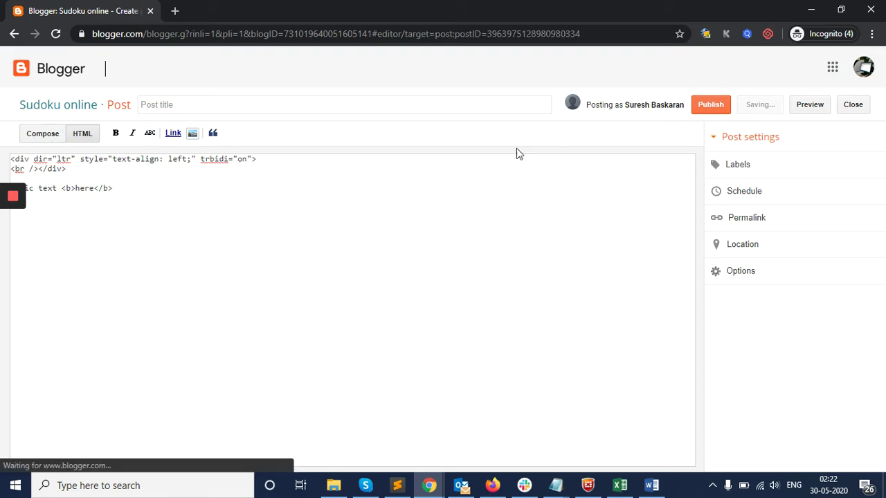
# - Check the image upload options for the post without adding an image, and close the post editor
pyautogui.click(194, 133)
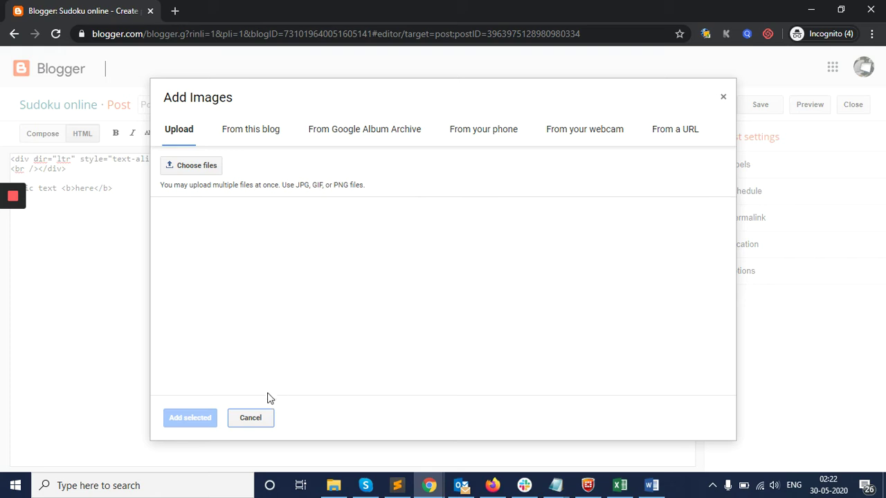
pyautogui.click(262, 417)
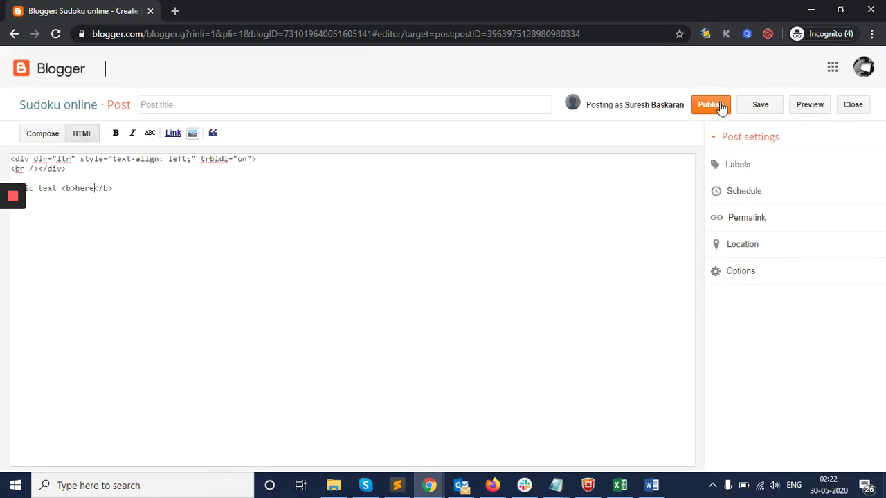
pyautogui.click(852, 105)
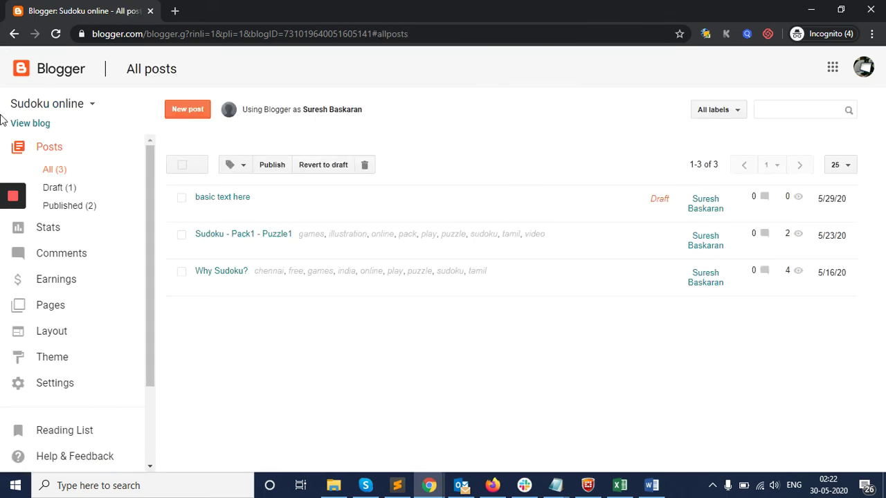
# - Open the live Sudoku online blog in a new tab and highlight its web address
pyautogui.rightClick(40, 130)
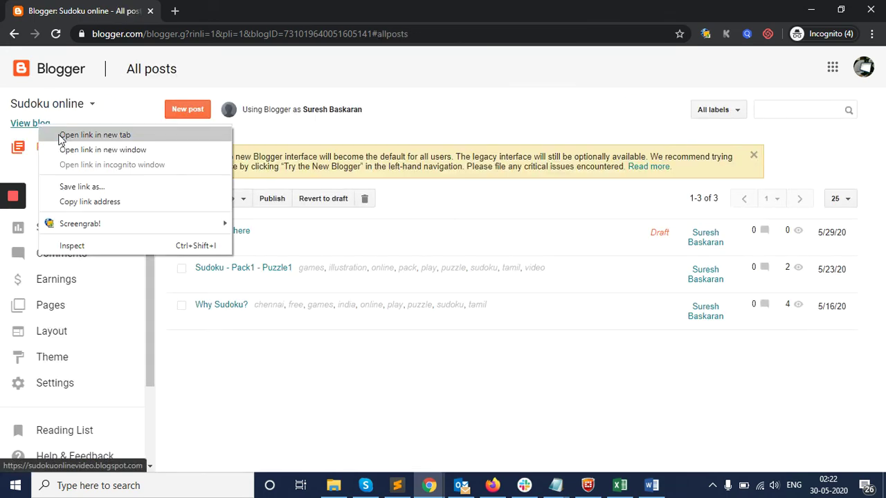
pyautogui.click(43, 134)
pyautogui.click(254, 7)
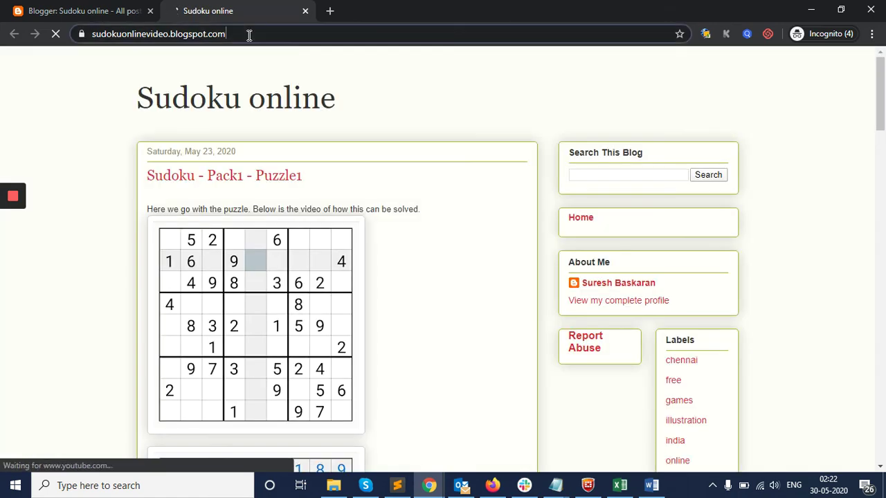
pyautogui.moveTo(249, 34); pyautogui.dragTo(91, 34)
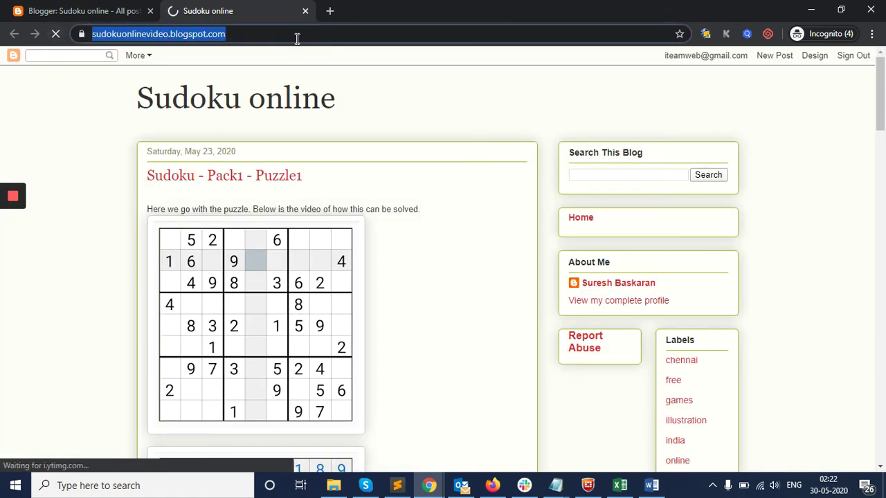
# - Return to the Blogger dashboard and enter mynamewp.com as the blog's third-party domain in the basic settings
pyautogui.click(64, 9)
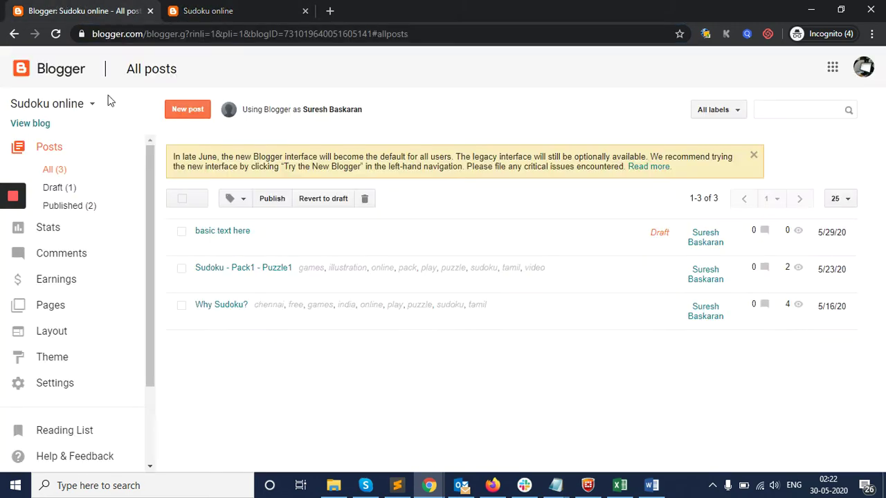
pyautogui.click(59, 384)
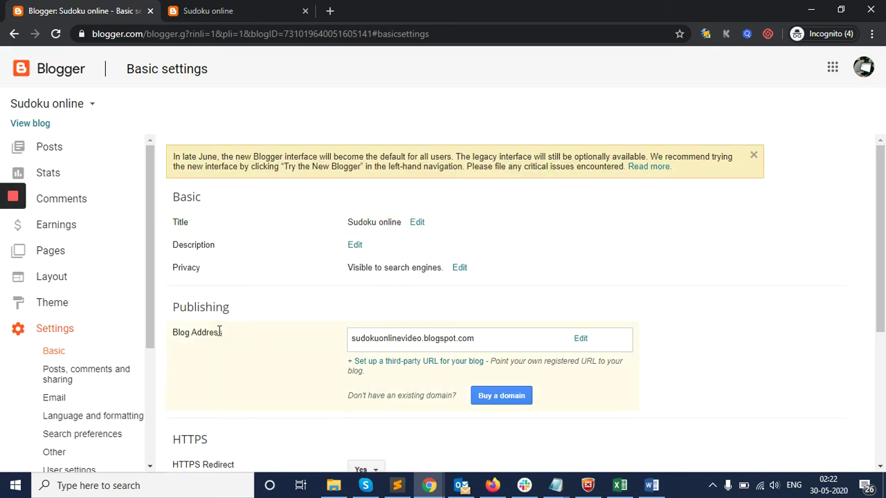
pyautogui.tripleClick(203, 332)
pyautogui.click(389, 339)
pyautogui.click(434, 363)
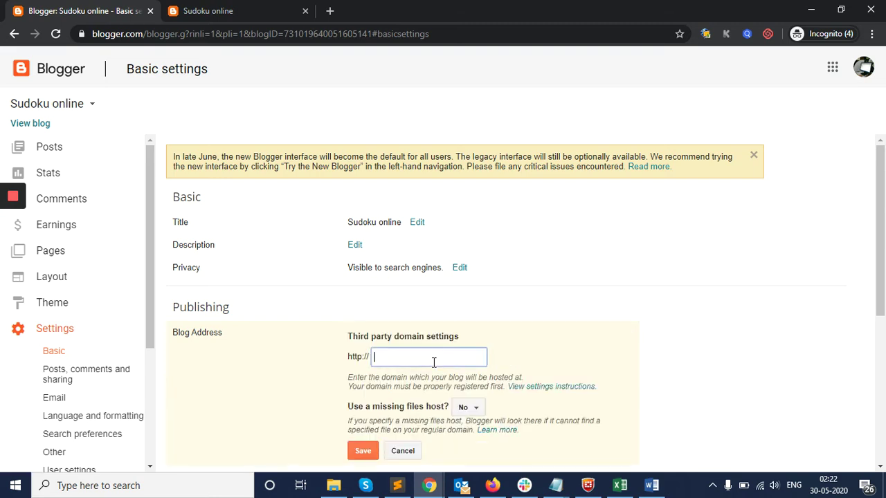
pyautogui.write('myname')
pyautogui.write('wo')
pyautogui.write('.com')
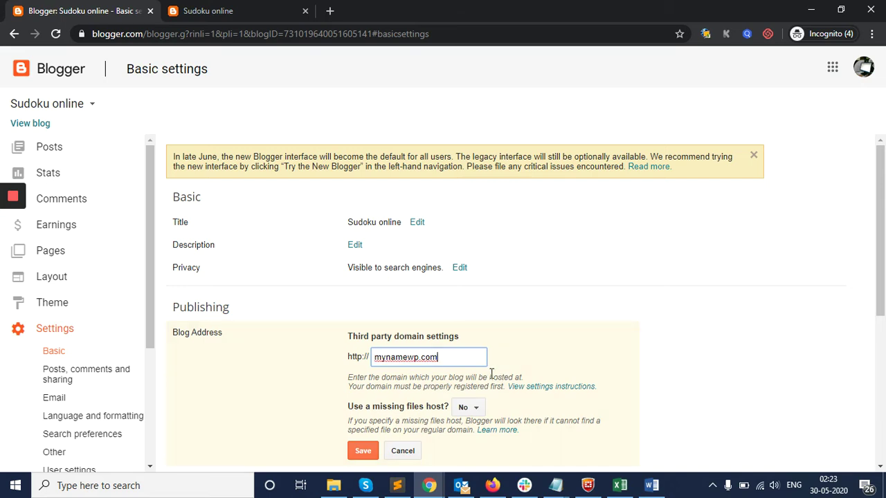
# - Set the missing files host option to Yes, leave the fallback subdomain empty, and cancel the third-party domain settings
pyautogui.scroll(-1, 495, 332)
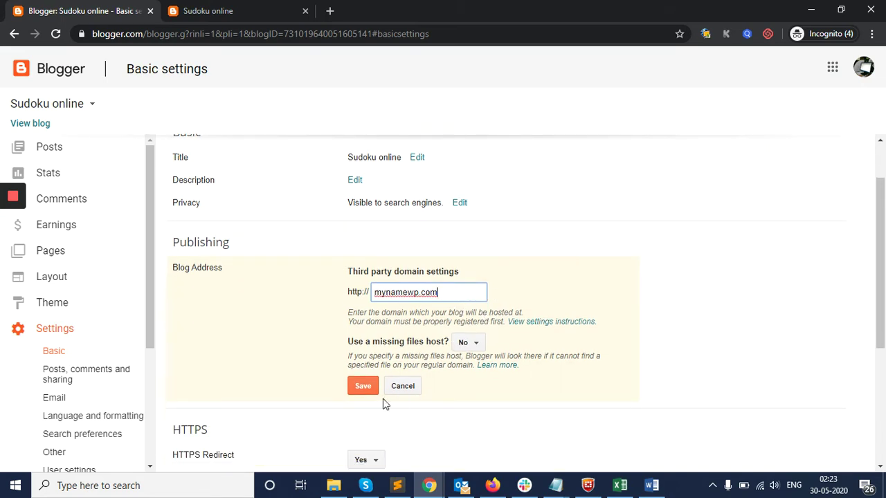
pyautogui.click(465, 349)
pyautogui.click(466, 362)
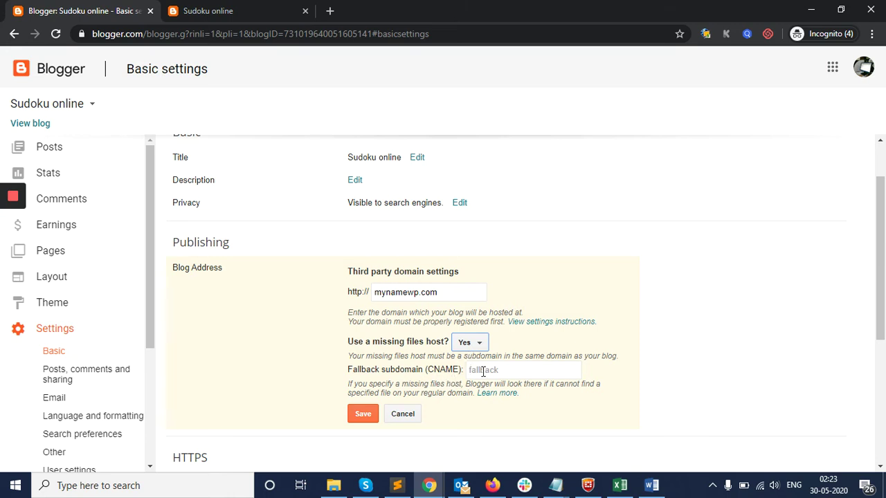
pyautogui.click(483, 371)
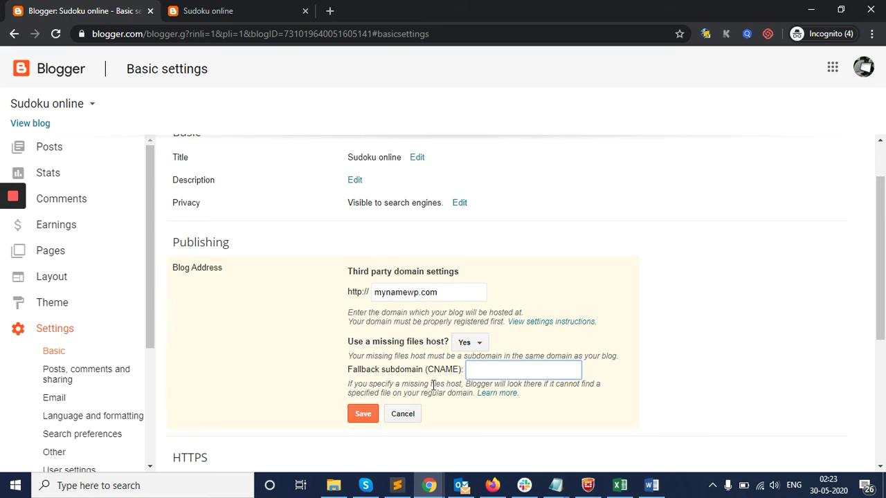
pyautogui.click(404, 415)
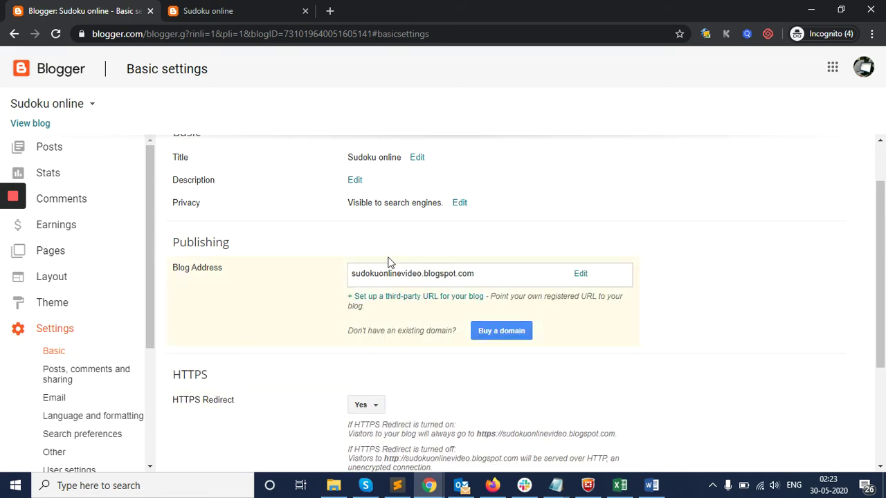
# - View the live Sudoku online blog in its already open tab
pyautogui.click(203, 8)
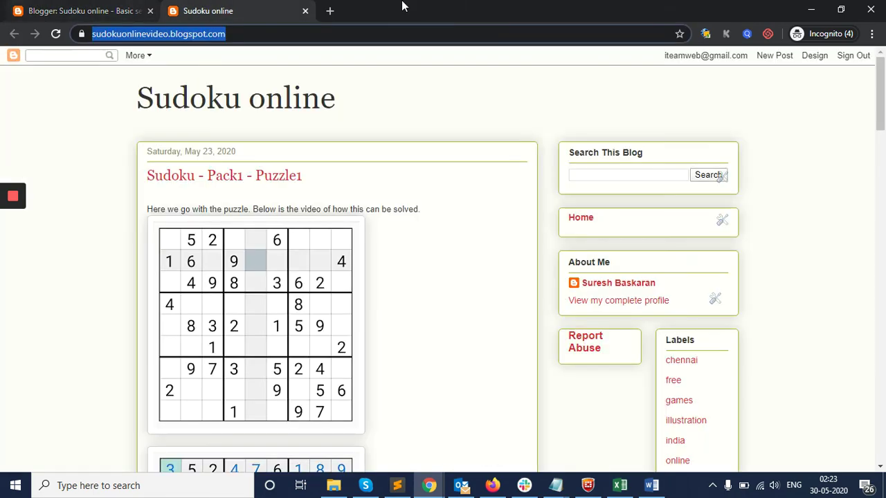
# - Return to the Blogger dashboard, list all posts and open the draft "basic text here" for editing
pyautogui.click(110, 11)
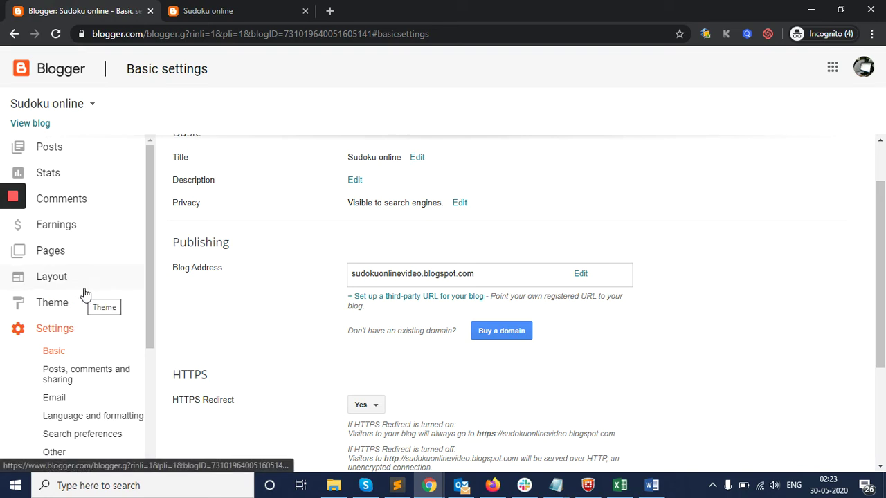
pyautogui.click(50, 147)
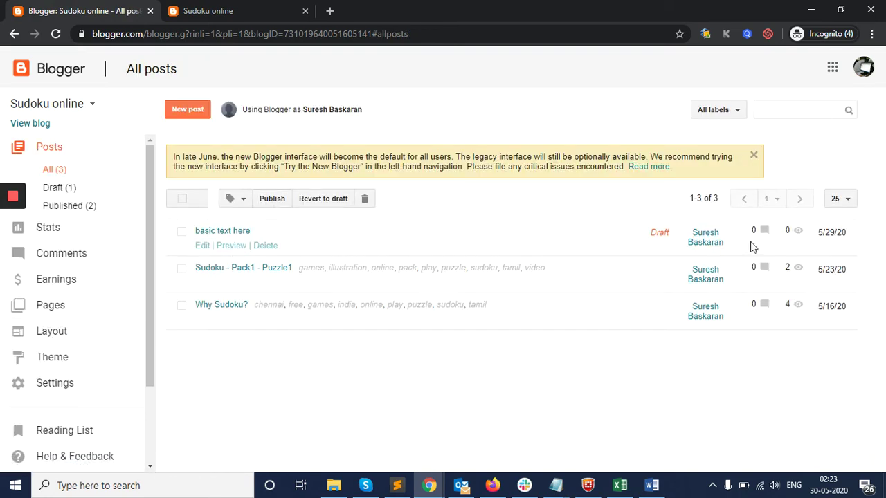
pyautogui.click(202, 247)
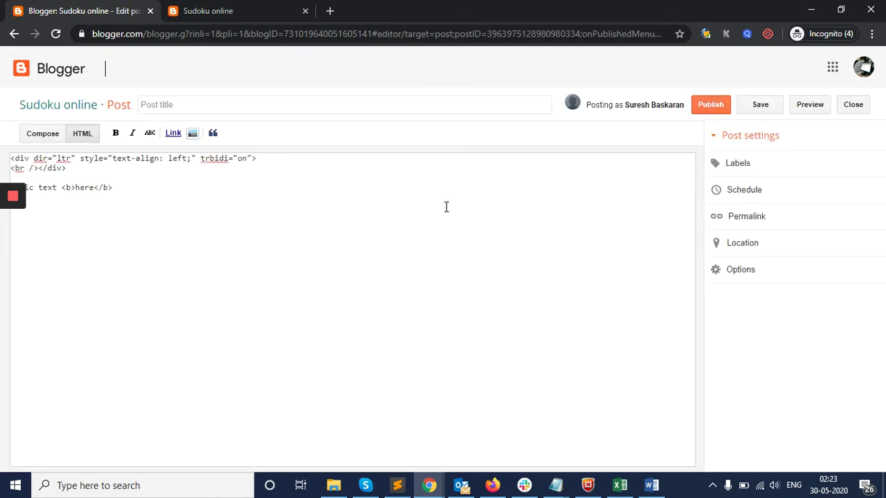
# - Add the labels chennai, games and play to the draft post
pyautogui.click(734, 168)
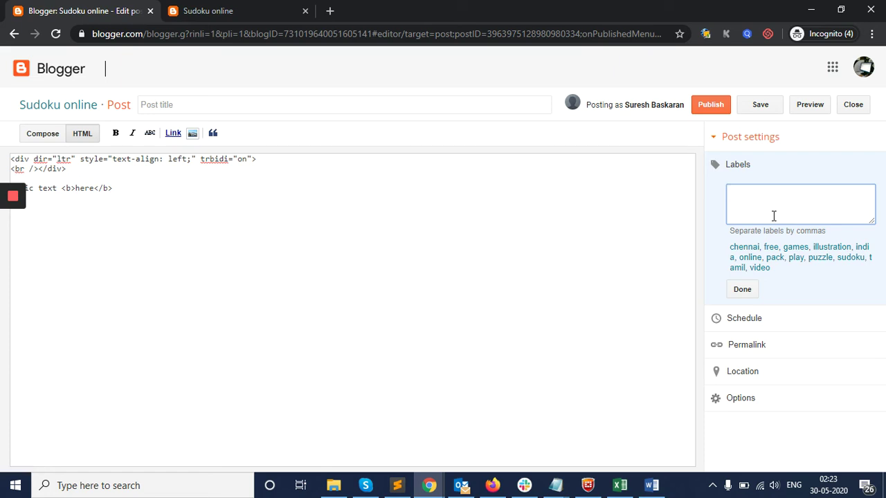
pyautogui.write('chennai, games, ')
pyautogui.write('pla, ')
pyautogui.write('y,')
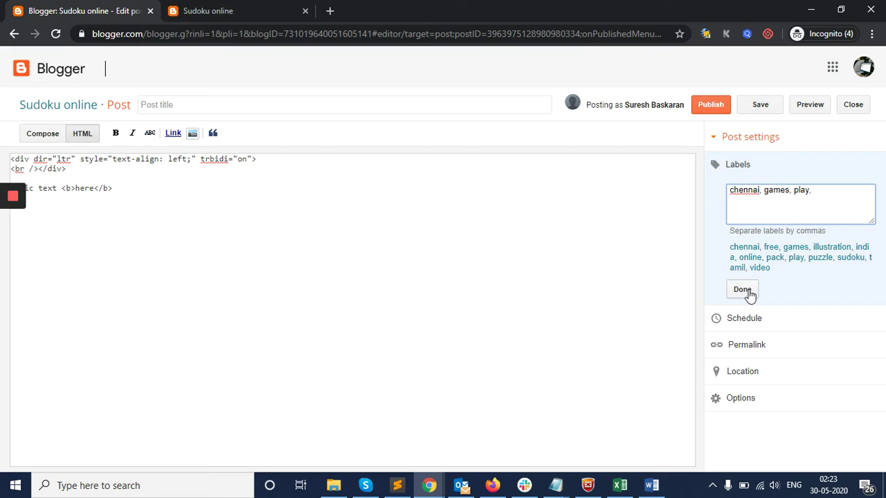
pyautogui.click(749, 294)
# - Schedule the draft post for a set date and time, accepting May 29, 2020, 1:52 PM
pyautogui.click(761, 210)
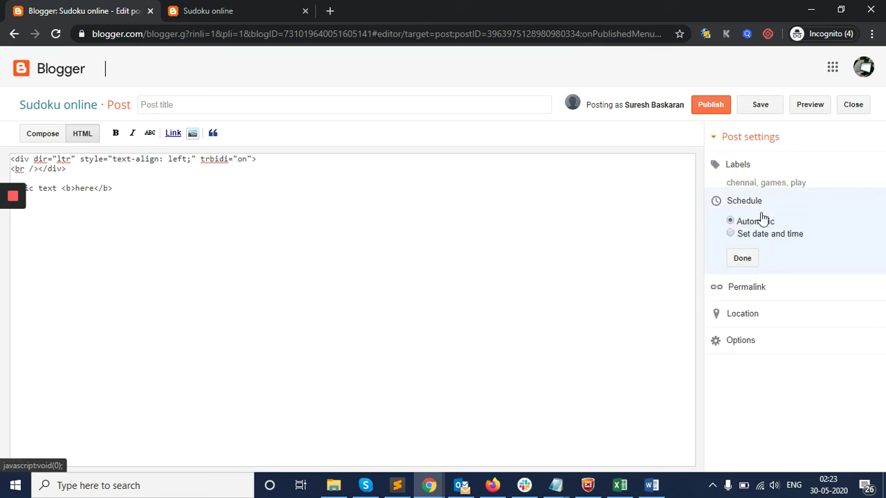
pyautogui.click(731, 233)
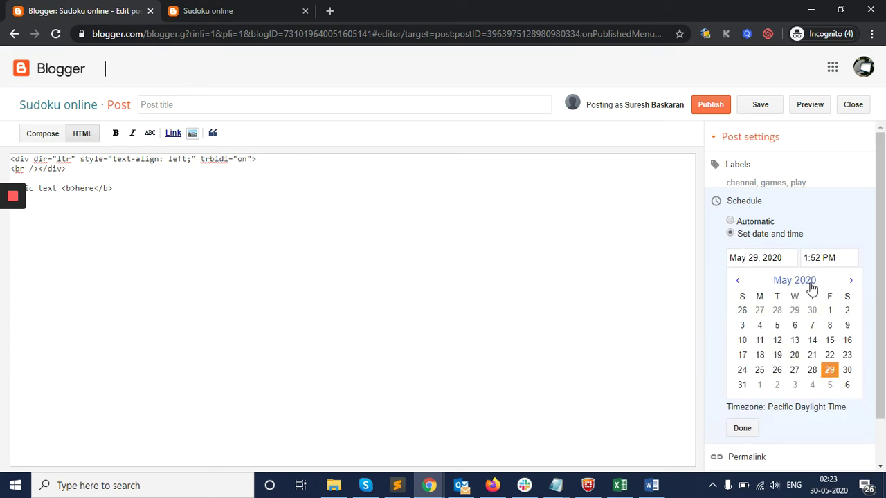
pyautogui.click(819, 258)
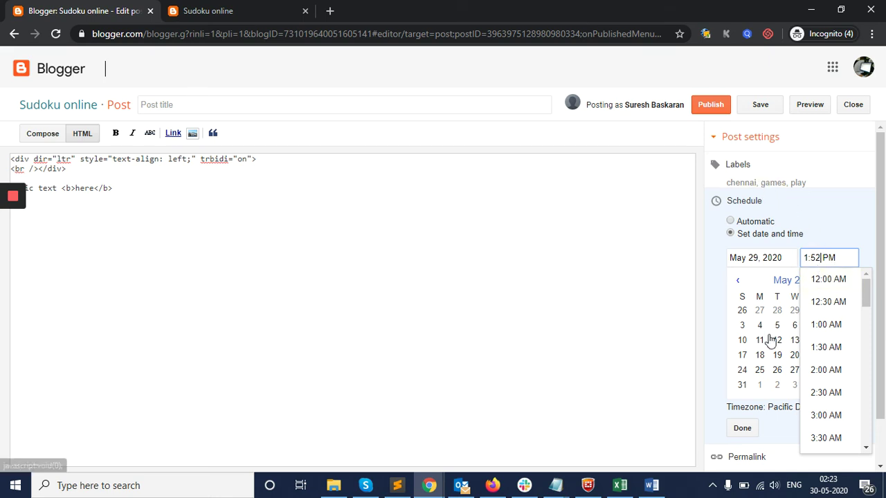
pyautogui.click(744, 427)
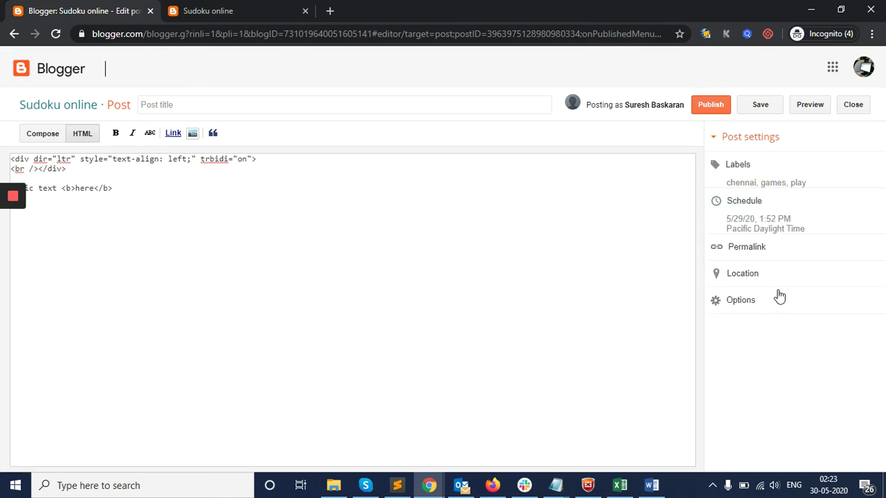
# - Open the draft's permalink settings, then view the live Sudoku - Pack1 - Puzzle1 post and highlight the path in its web address
pyautogui.click(754, 250)
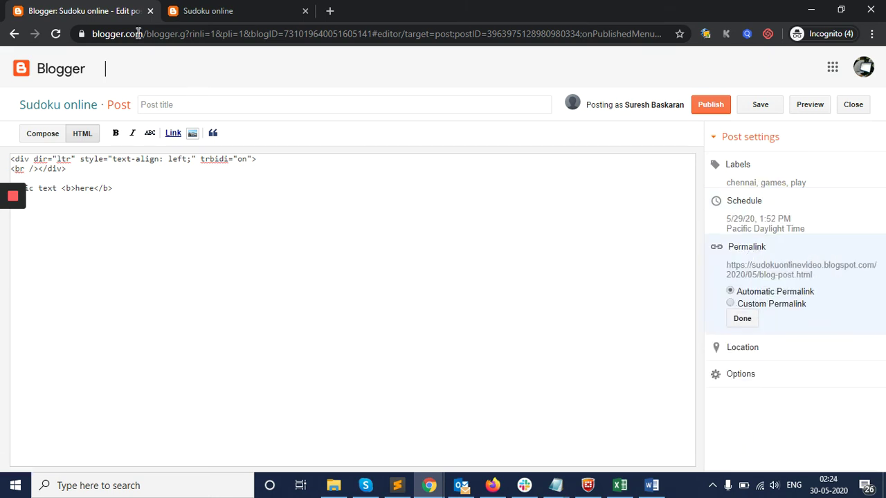
pyautogui.click(277, 10)
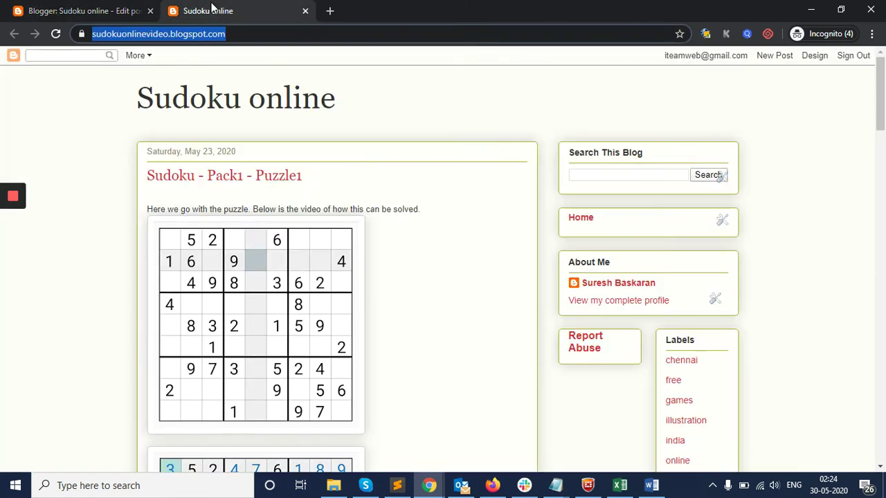
pyautogui.click(266, 181)
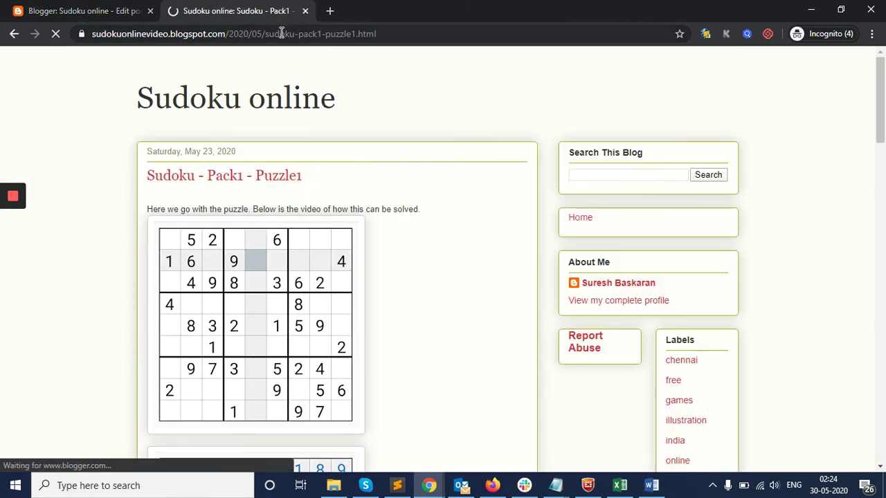
pyautogui.moveTo(234, 34); pyautogui.dragTo(373, 32)
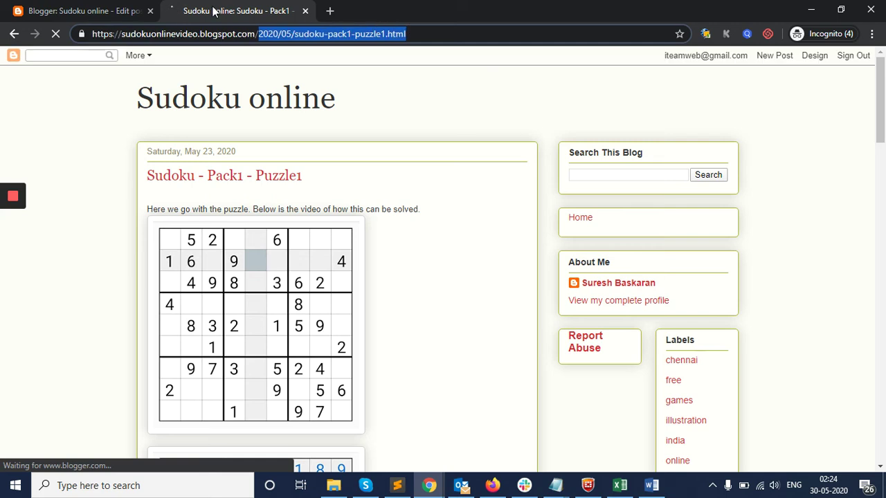
# - Return to the draft post and choose a custom permalink, setting it to blog-post-blog
pyautogui.click(108, 7)
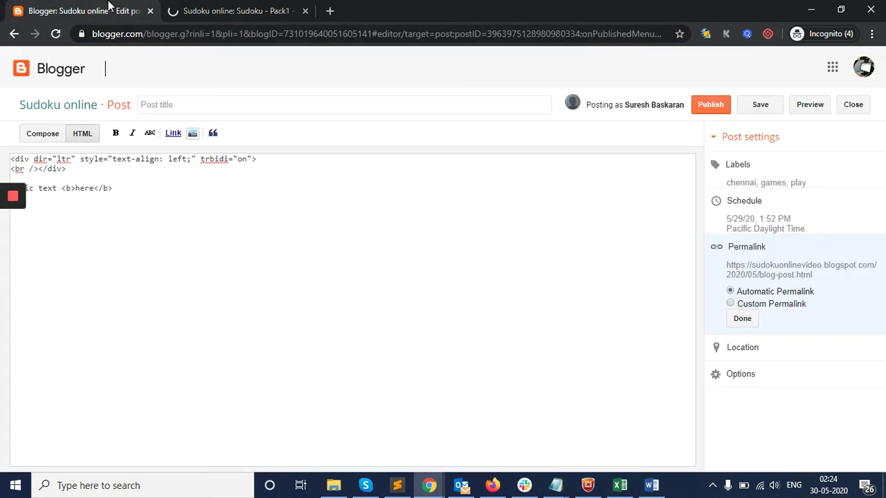
pyautogui.click(739, 305)
pyautogui.click(794, 318)
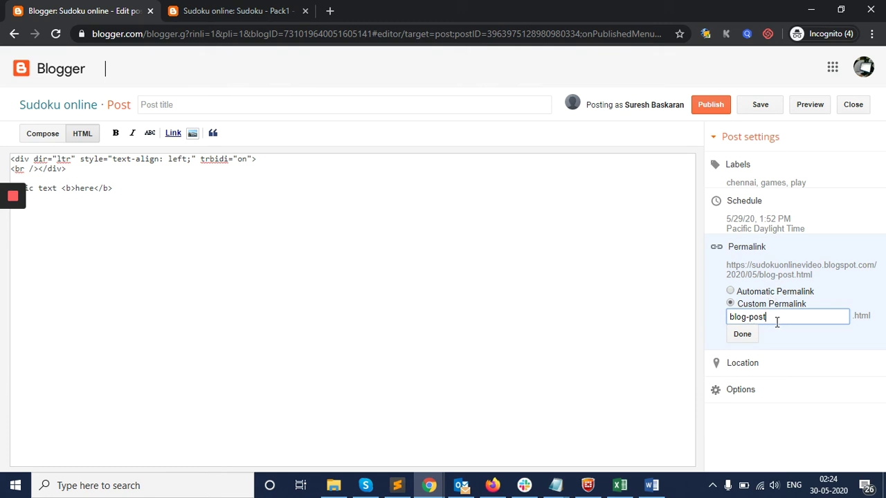
pyautogui.write('-blog')
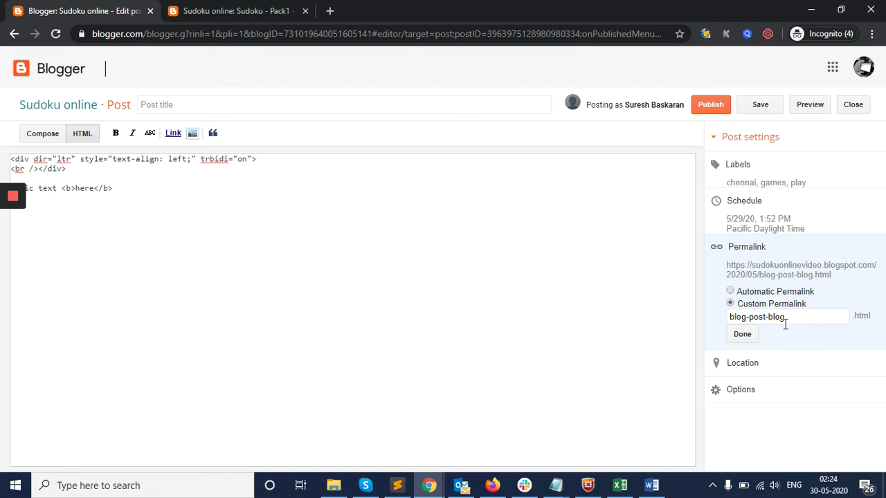
# - Shorten the draft's custom permalink to blog-post and apply it
pyautogui.doubleClick(784, 318)
pyautogui.press('BackSpace')
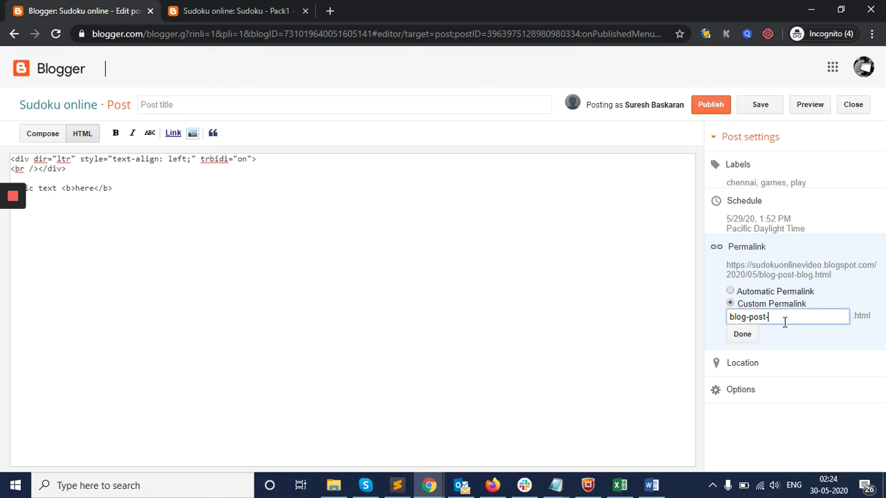
pyautogui.press('BackSpace')
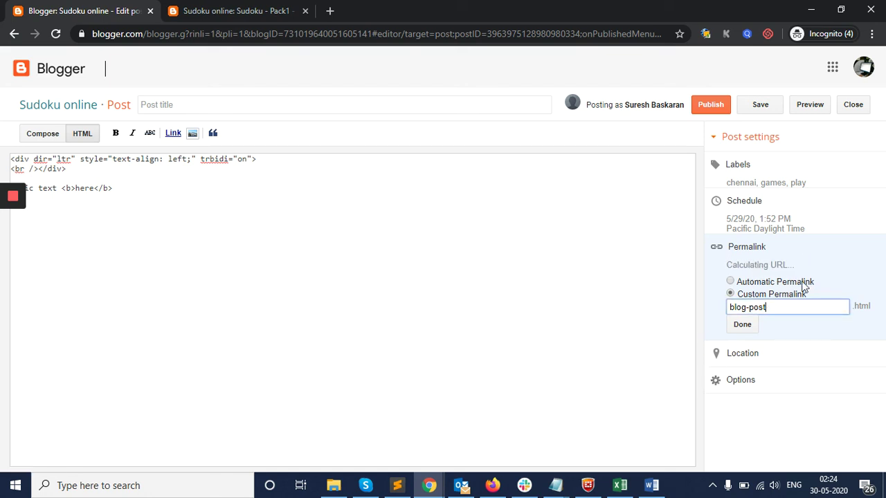
pyautogui.click(747, 335)
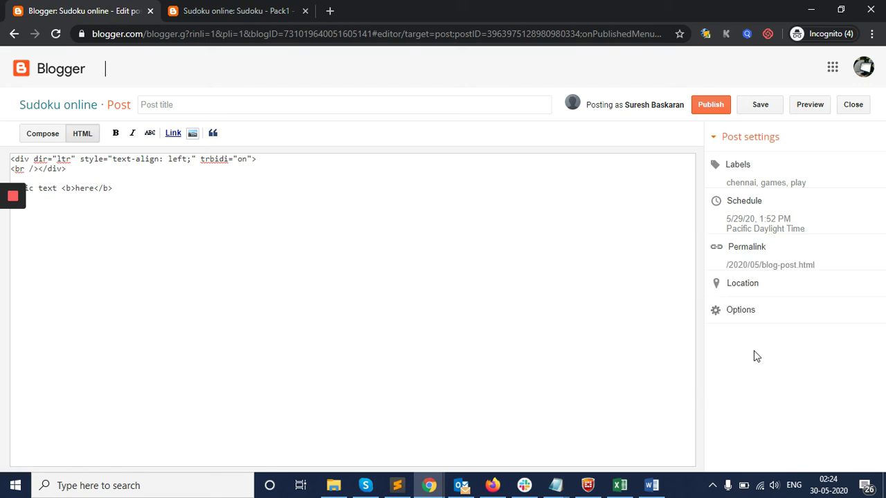
# - Examine the draft's location settings and map, dismissing the location access request and leaving the location empty
pyautogui.click(750, 290)
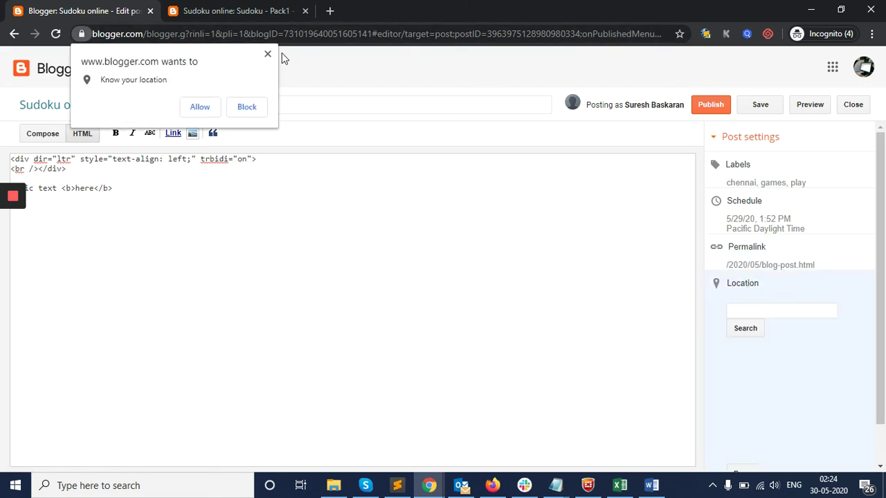
pyautogui.click(269, 55)
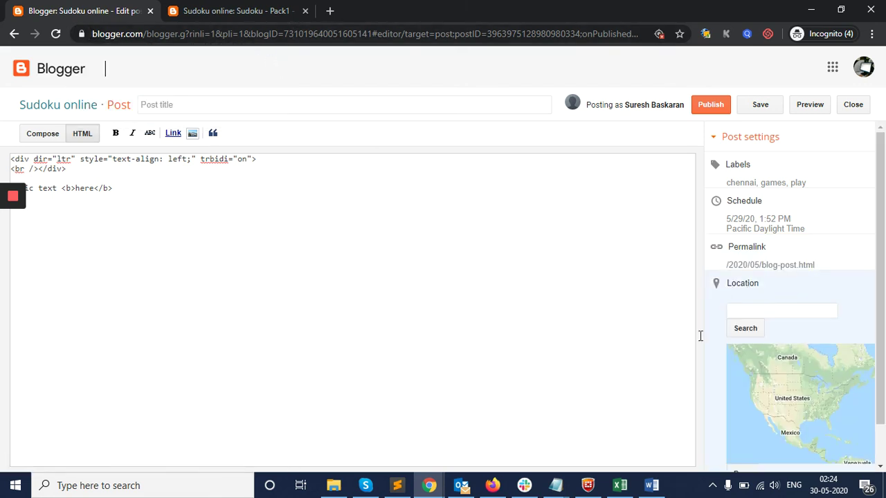
pyautogui.scroll(-3, 776, 316)
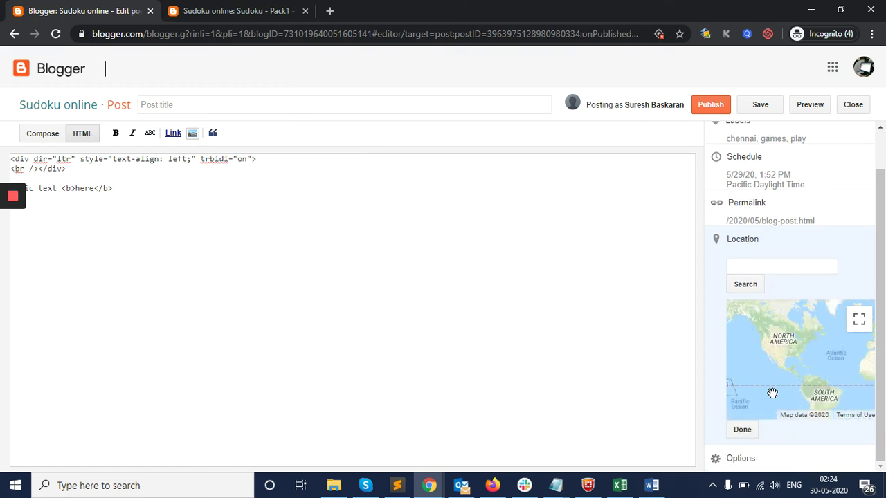
pyautogui.click(745, 431)
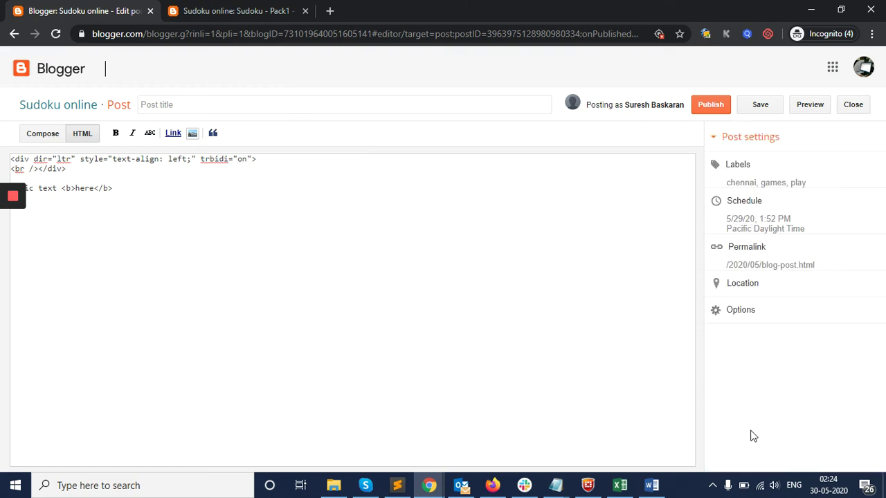
# - Review the draft's reader comments, compose mode and line break options, glance at the live post, and close the options unmodified
pyautogui.click(758, 313)
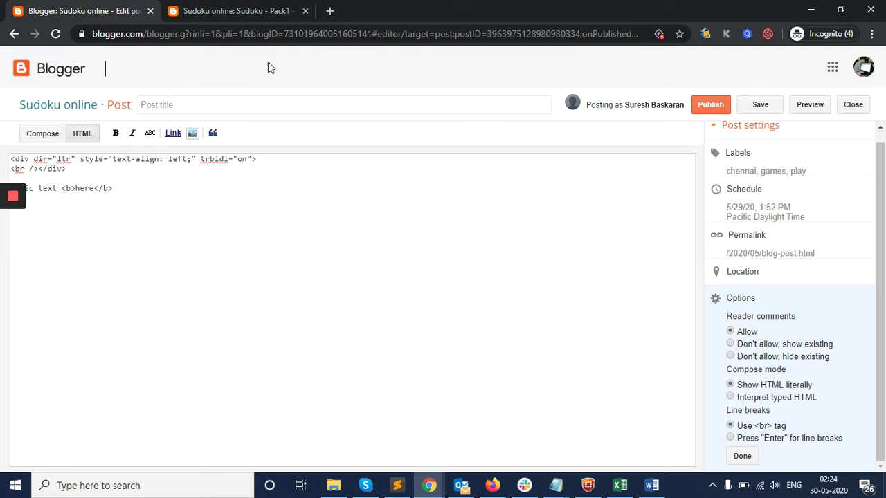
pyautogui.click(235, 8)
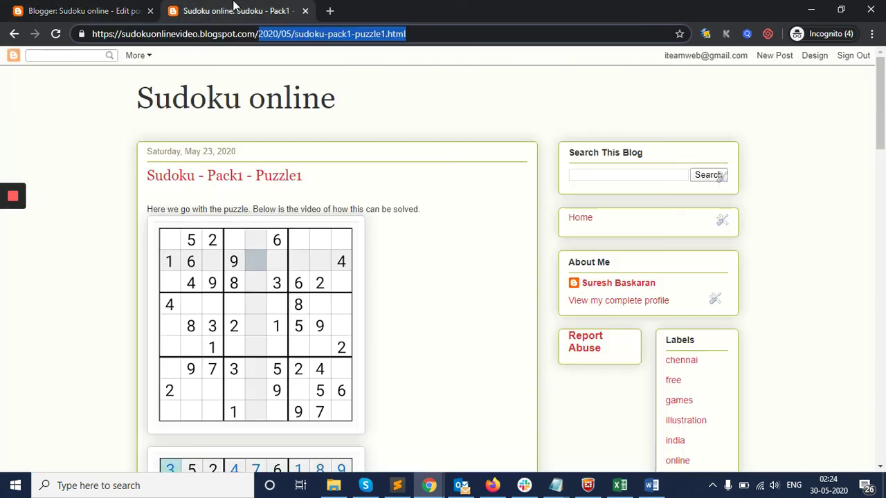
pyautogui.click(102, 5)
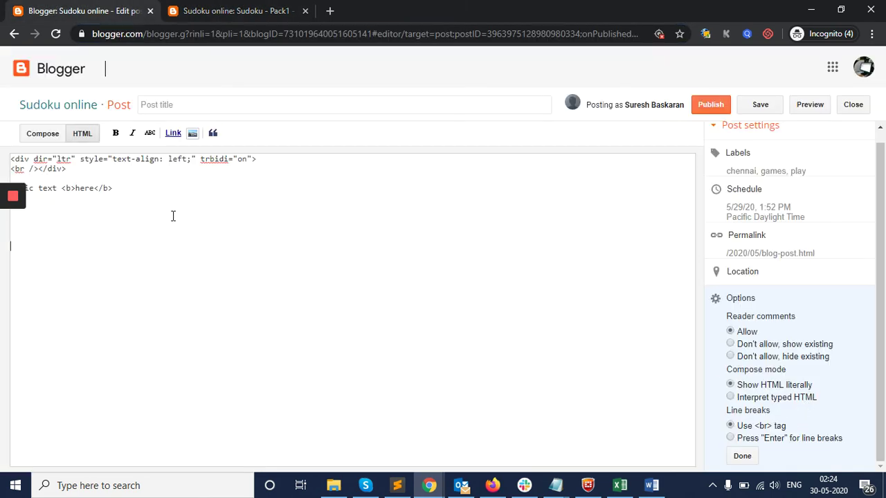
pyautogui.click(741, 456)
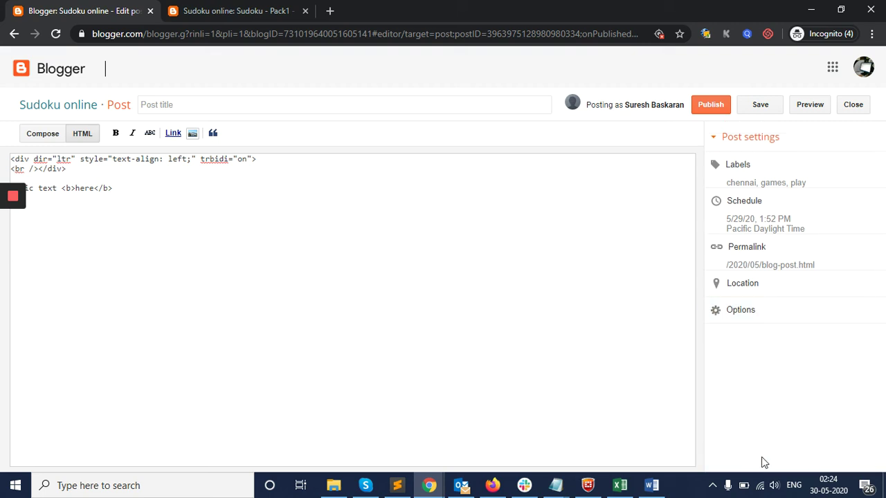
# - Close the post editor and return to the list of all posts
pyautogui.click(848, 109)
pyautogui.click(231, 11)
pyautogui.click(86, 13)
pyautogui.click(856, 108)
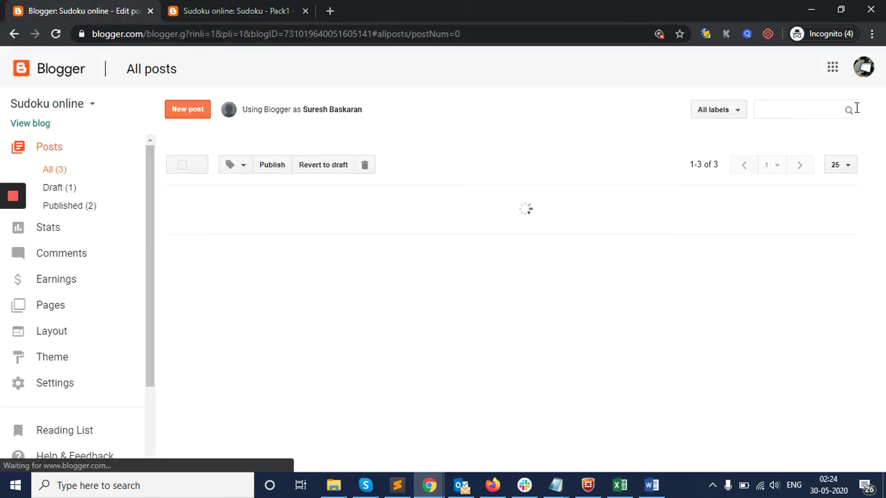
# - Delete the draft post "basic text here" from the post list and confirm the deletion
pyautogui.moveTo(200, 247)
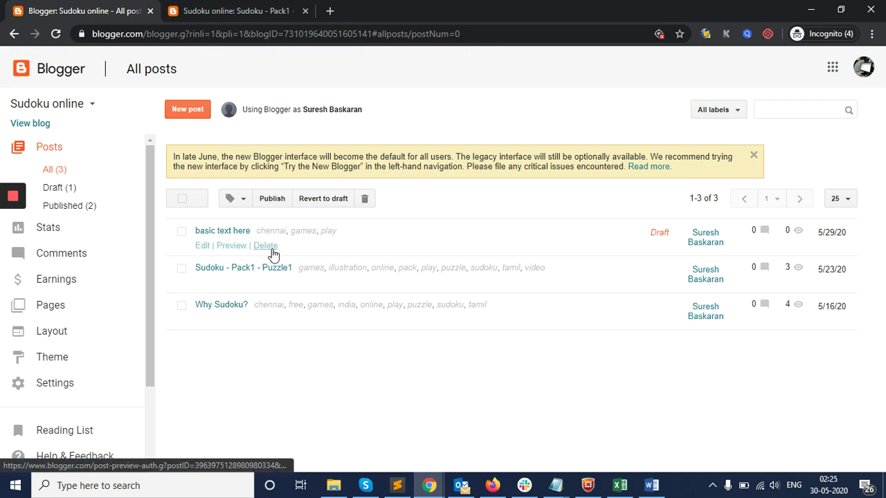
pyautogui.click(266, 246)
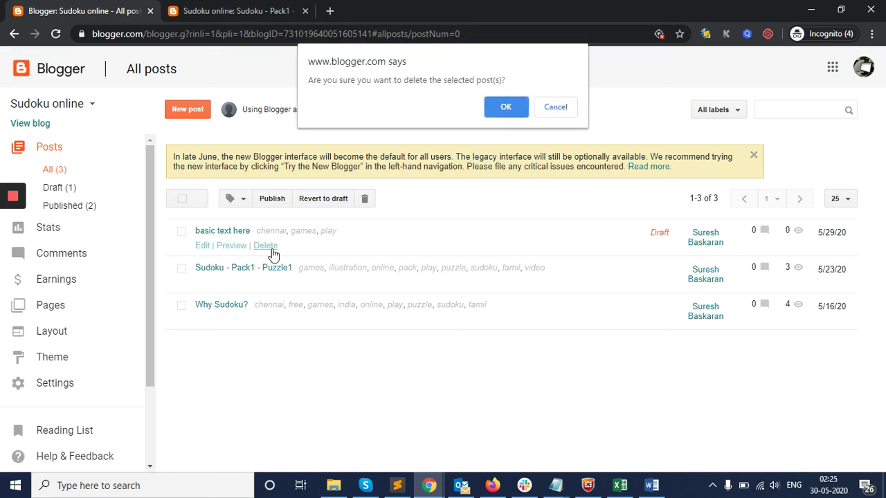
pyautogui.click(514, 110)
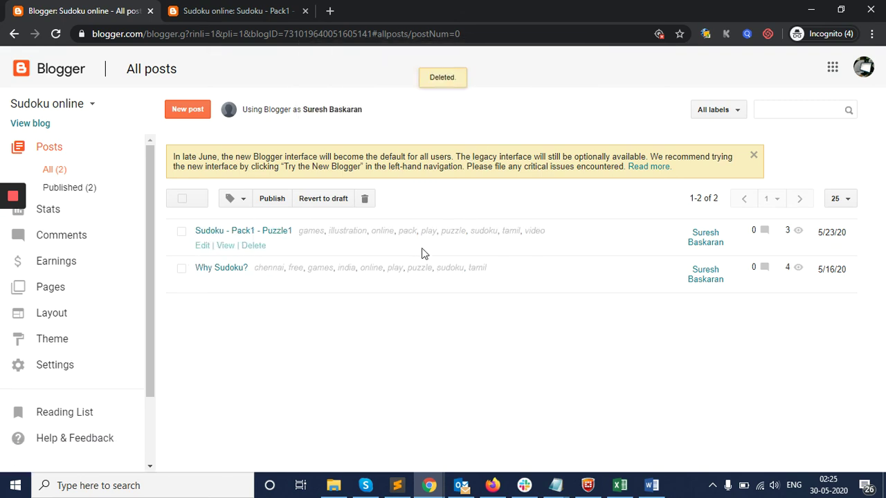